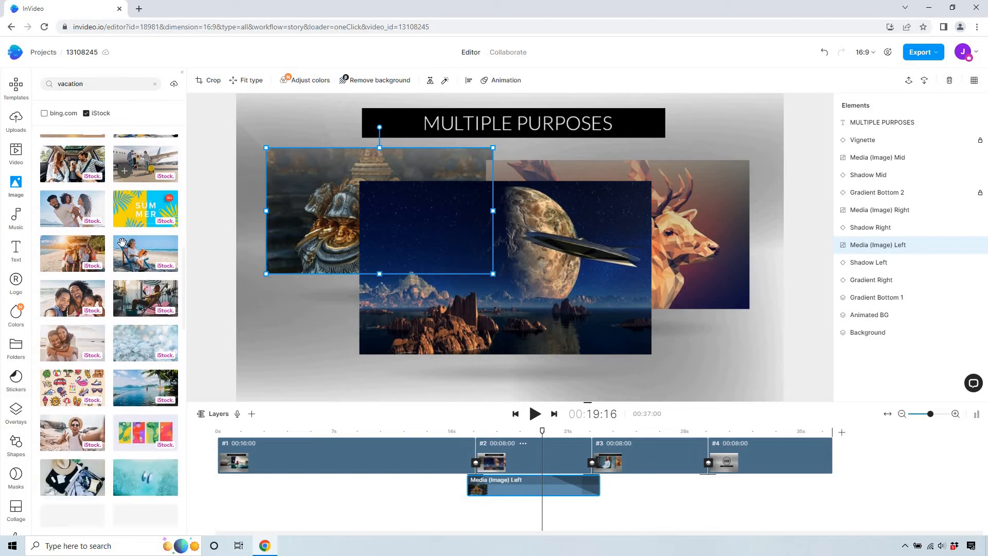
Replace the second scene's rear-left statue image with the stock photo of ocean waves at a beach sunset
scroll(122, 242, down, 3)
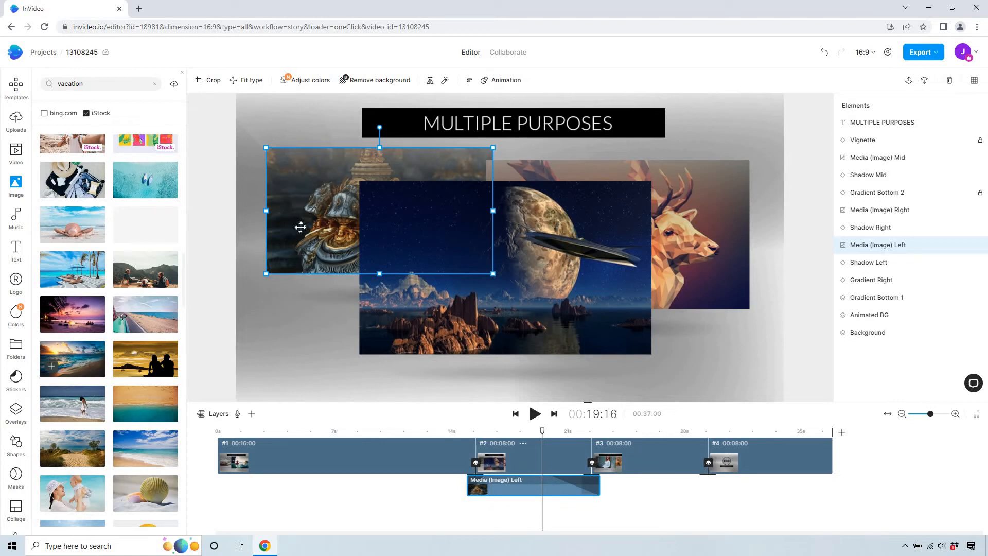
drag(301, 227, 450, 246)
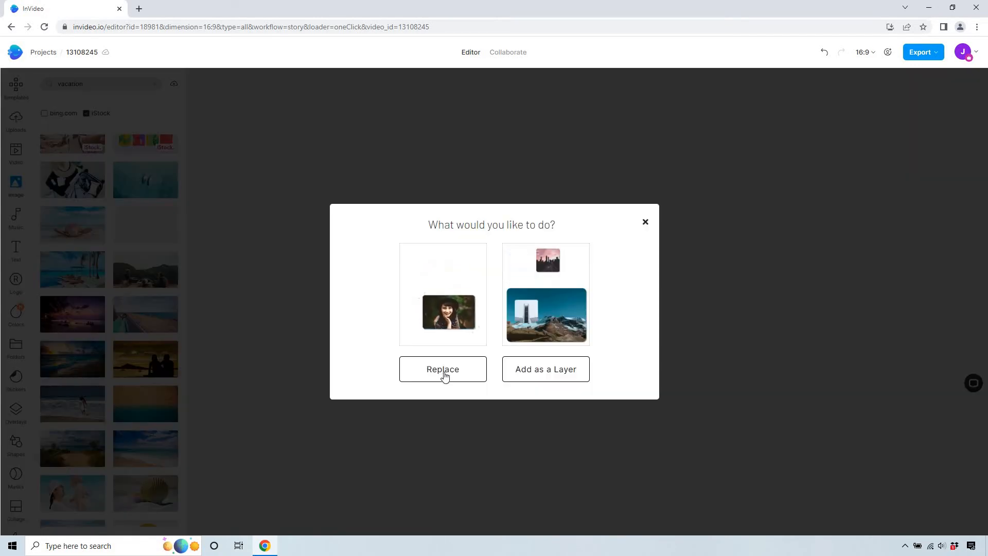
click(443, 375)
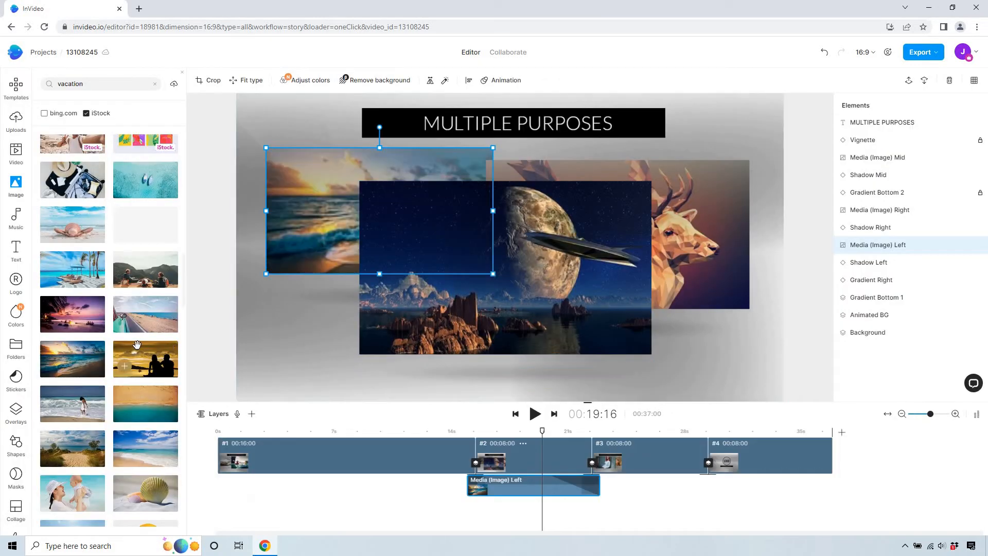
Replace the deer image in the second scene with the stock photo of a sandy dune path leading to the sea
scroll(137, 344, down, 1)
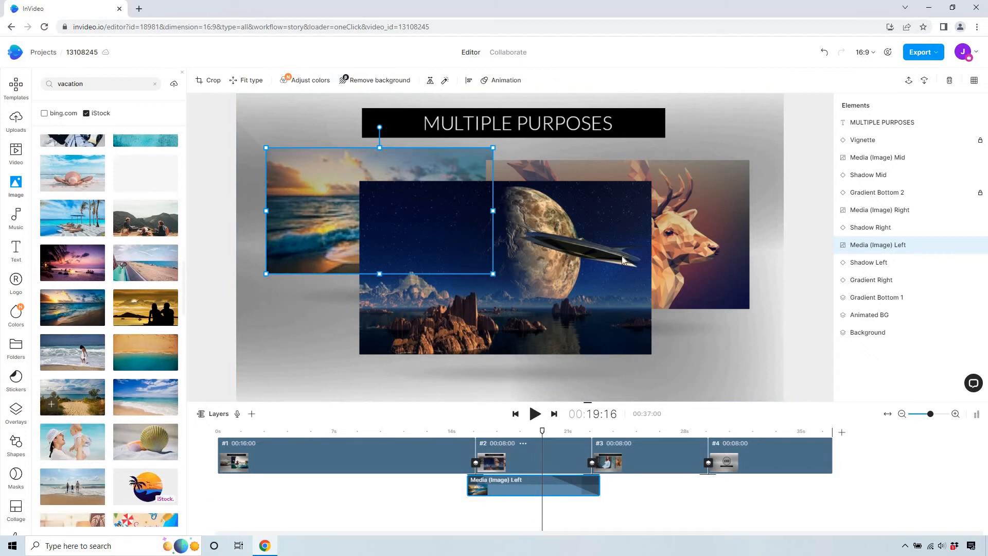
drag(623, 260, 685, 239)
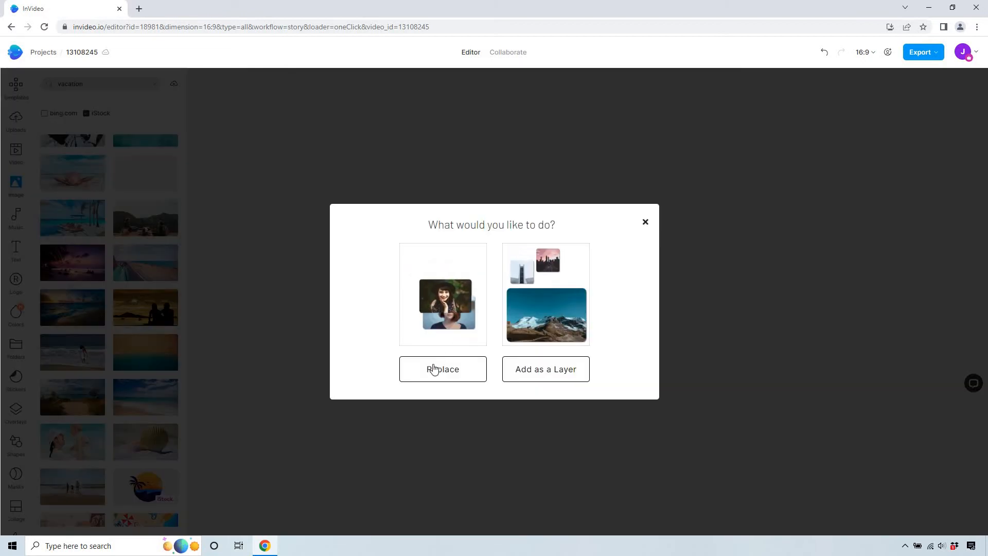
click(434, 369)
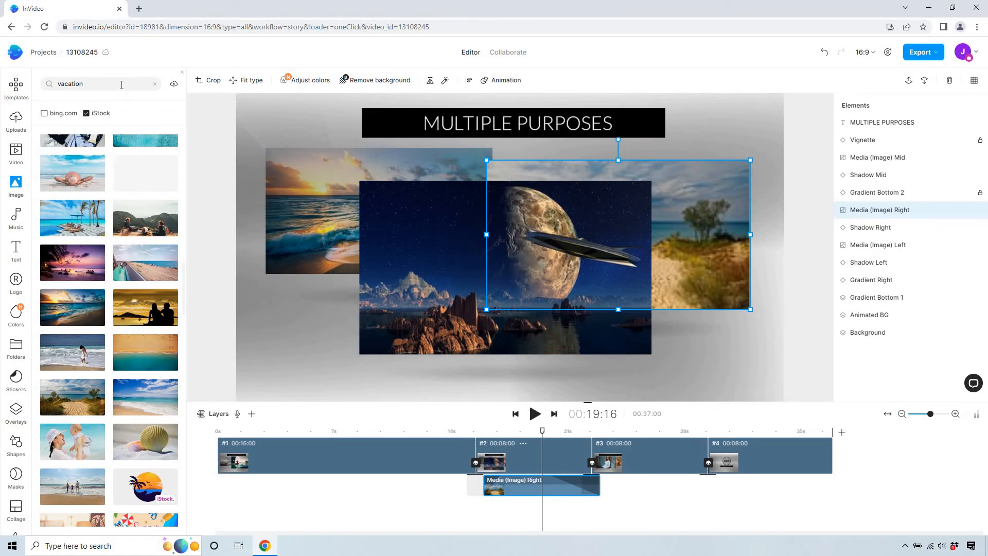
Search the images for "city night life" and replace the second scene's middle image with the aerial iStock photo of a lit river city
double_click(122, 85)
text(city night life)
key(Return)
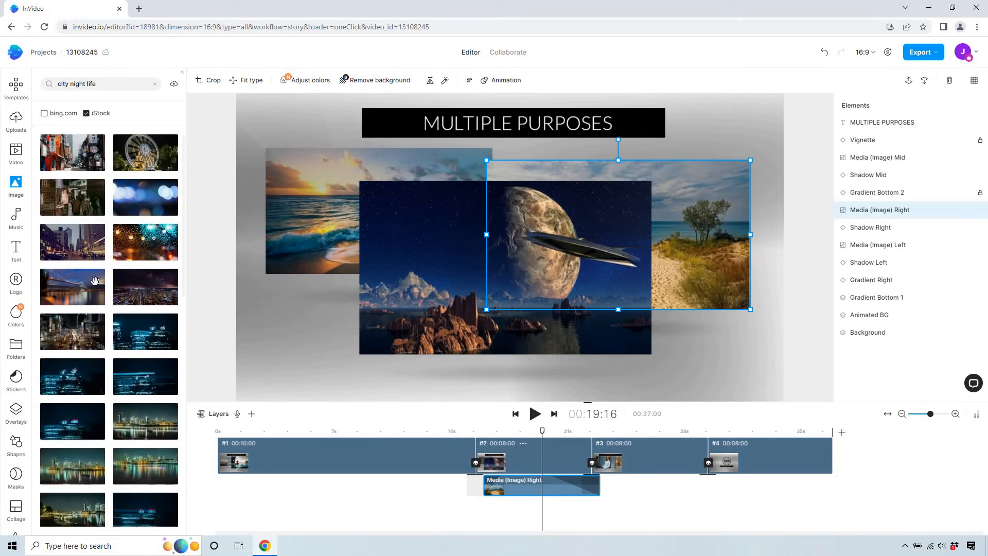
scroll(94, 280, down, 5)
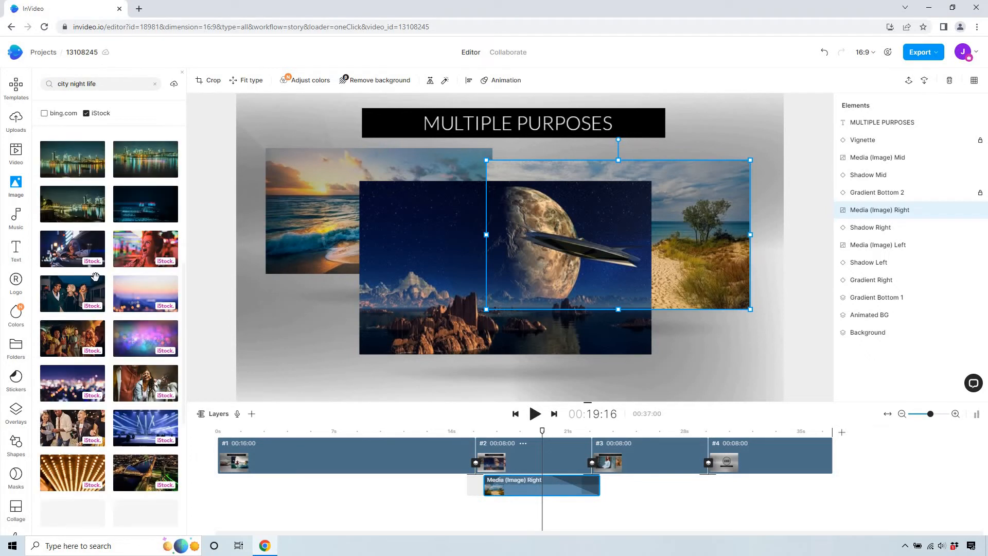
scroll(95, 278, down, 2)
scroll(95, 277, down, 1)
drag(145, 368, 435, 374)
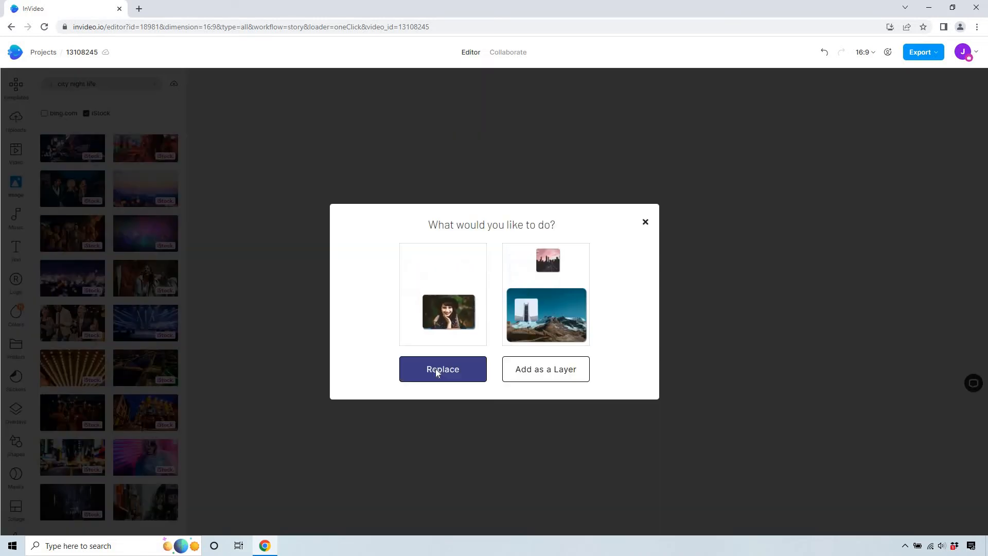
click(436, 368)
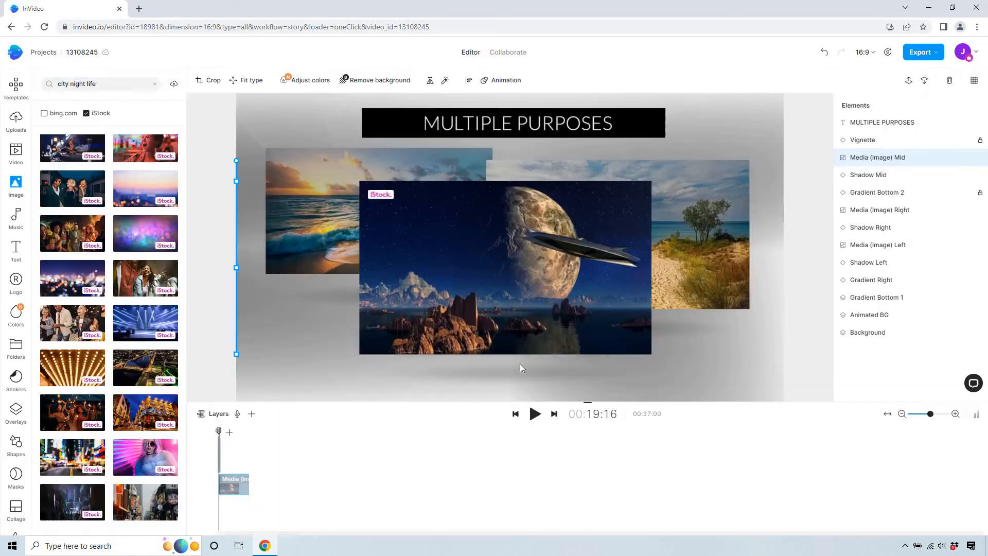
Change the second scene's title text to "AMAZING VIEWS"
click(550, 124)
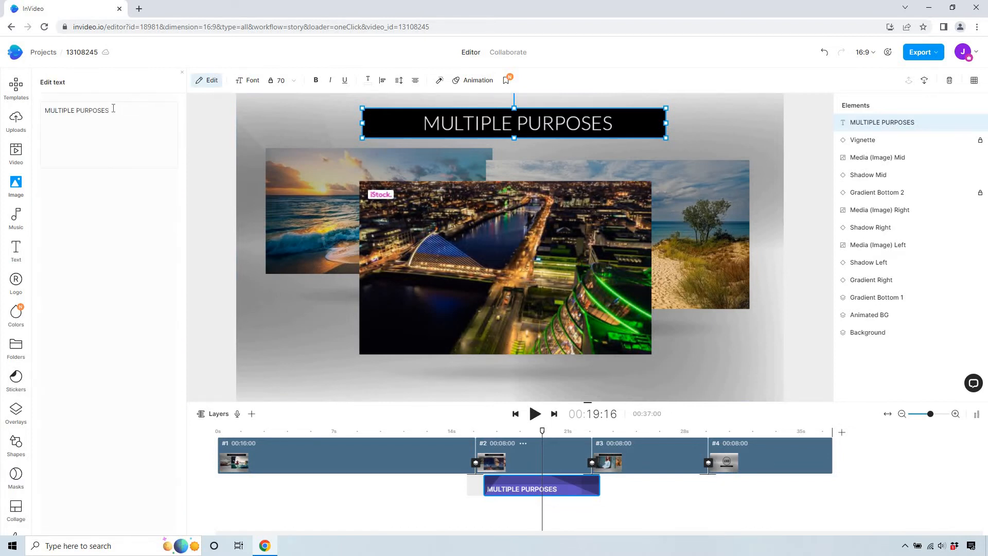
key(ctrl+a)
text(AMAZING VIEWS)
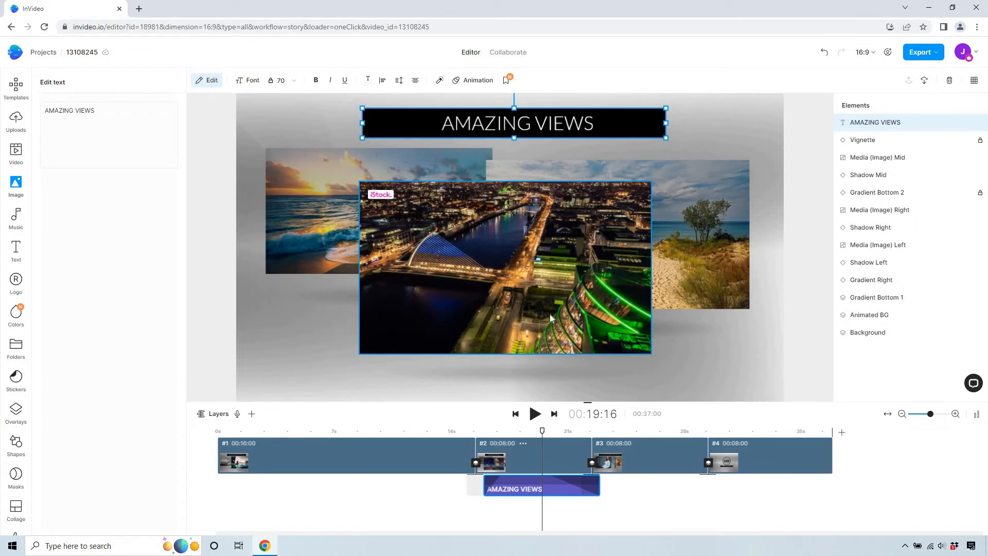
click(691, 352)
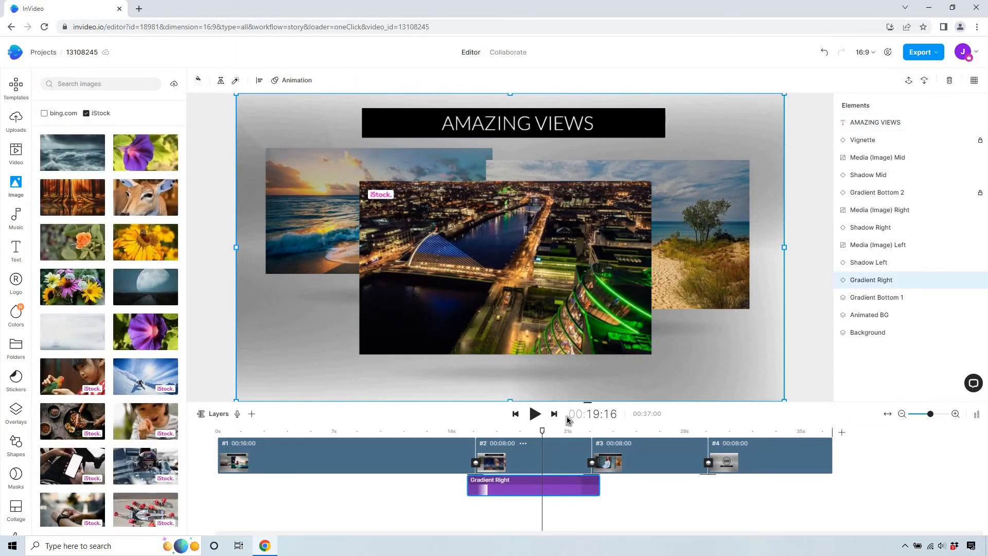
Search the images for "sunset" and replace the third scene's left image with the iStock desert cactus sunset
drag(555, 434, 678, 441)
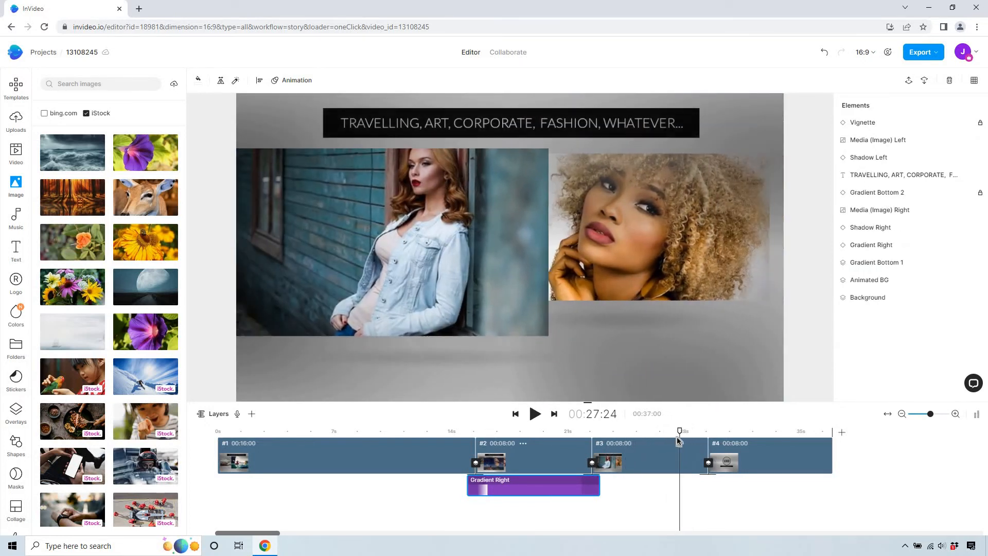
click(124, 84)
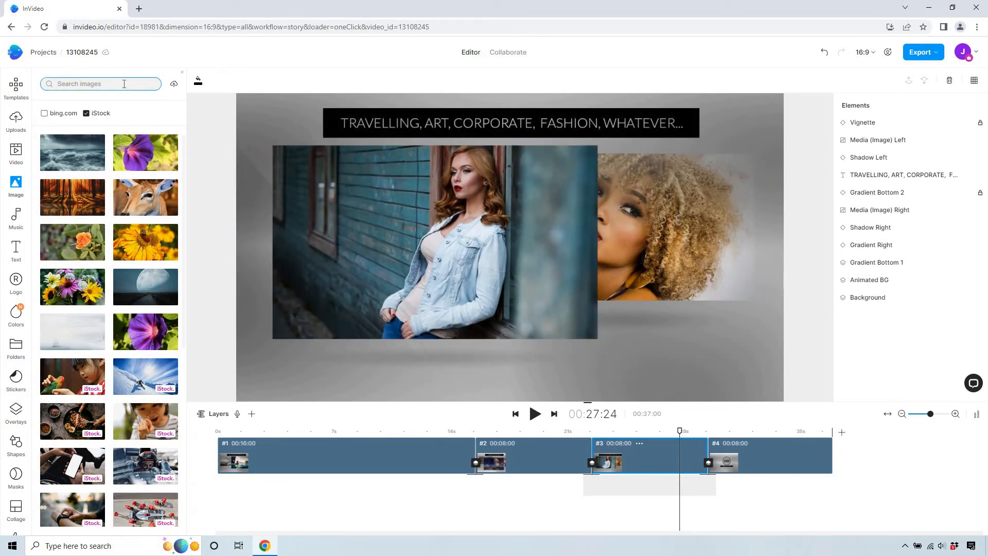
text(sunset)
key(Return)
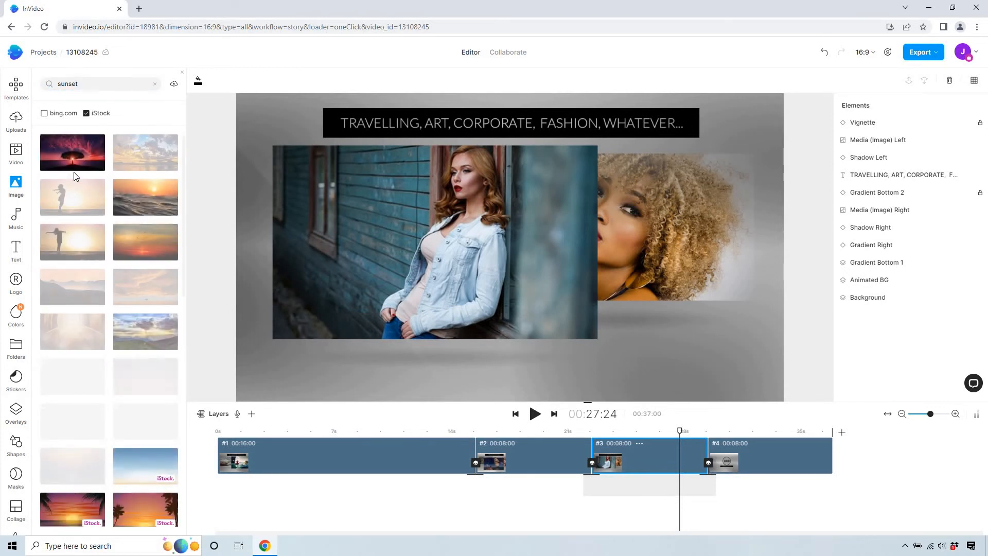
scroll(106, 215, down, 1)
scroll(107, 216, down, 3)
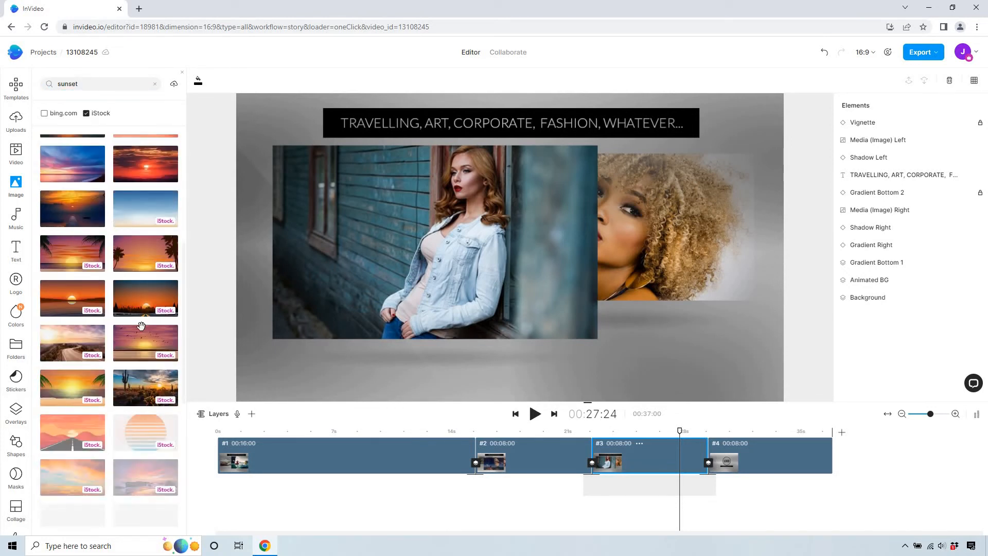
drag(293, 294, 378, 249)
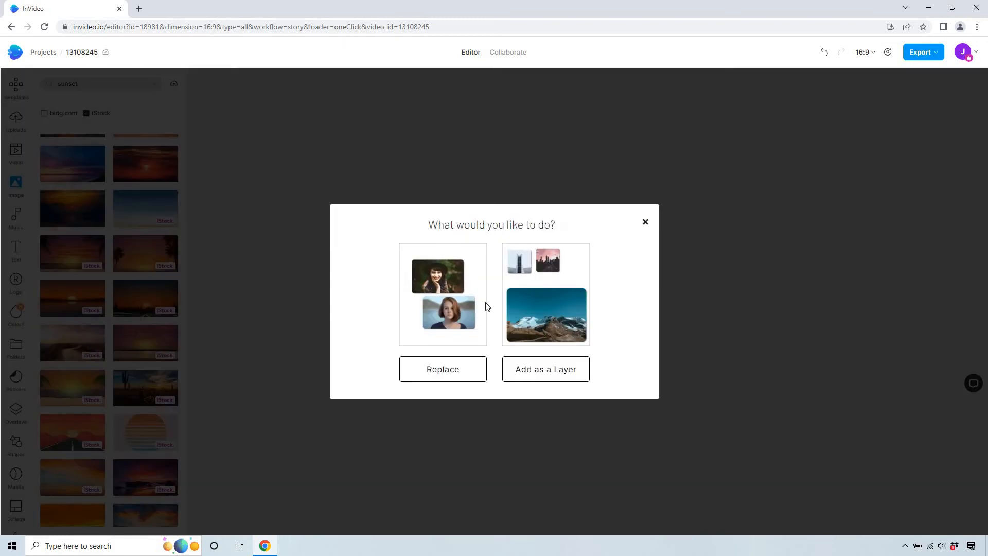
click(427, 371)
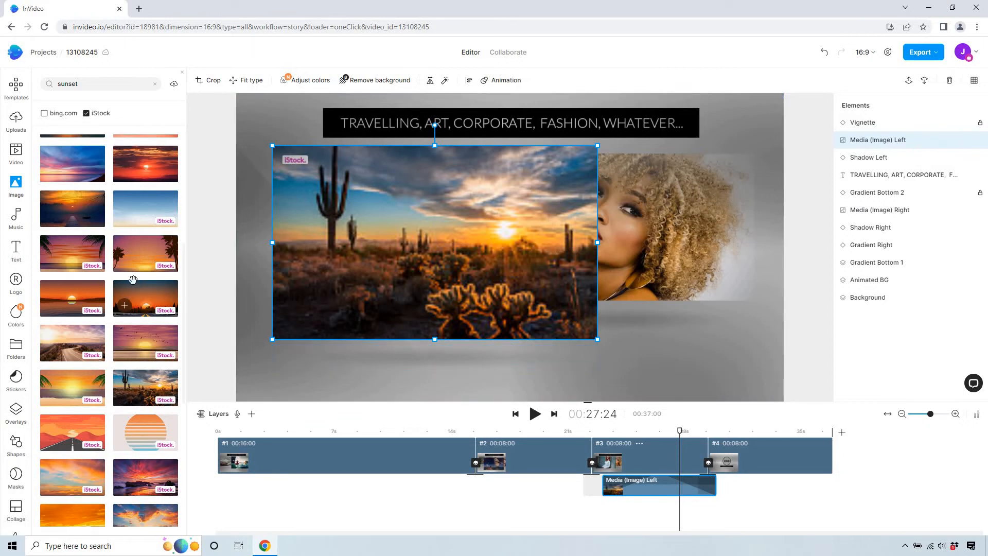
Replace the third scene's right portrait with the iStock photo of a purple-red sunset over a rocky shore
scroll(133, 279, down, 1)
scroll(133, 279, down, 3)
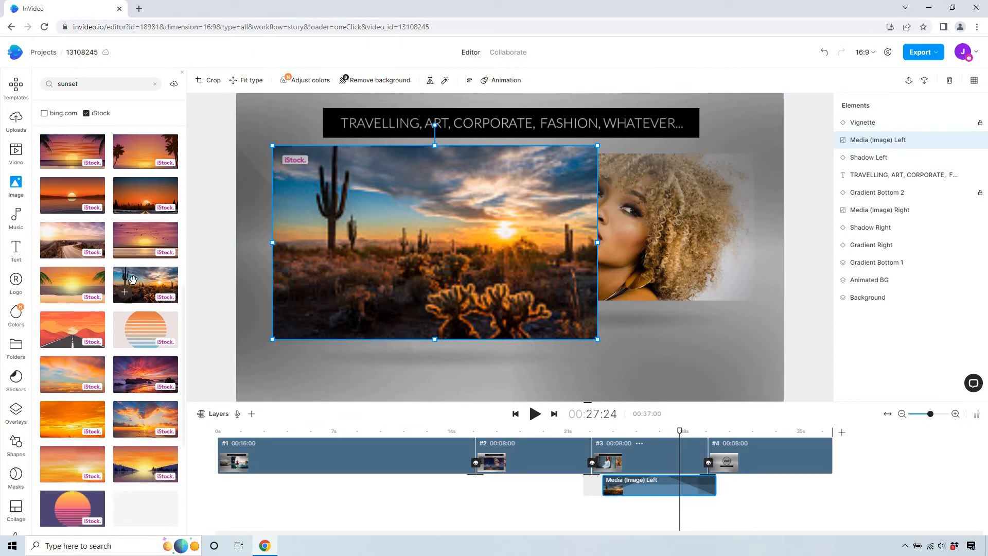
drag(560, 256, 668, 246)
click(471, 373)
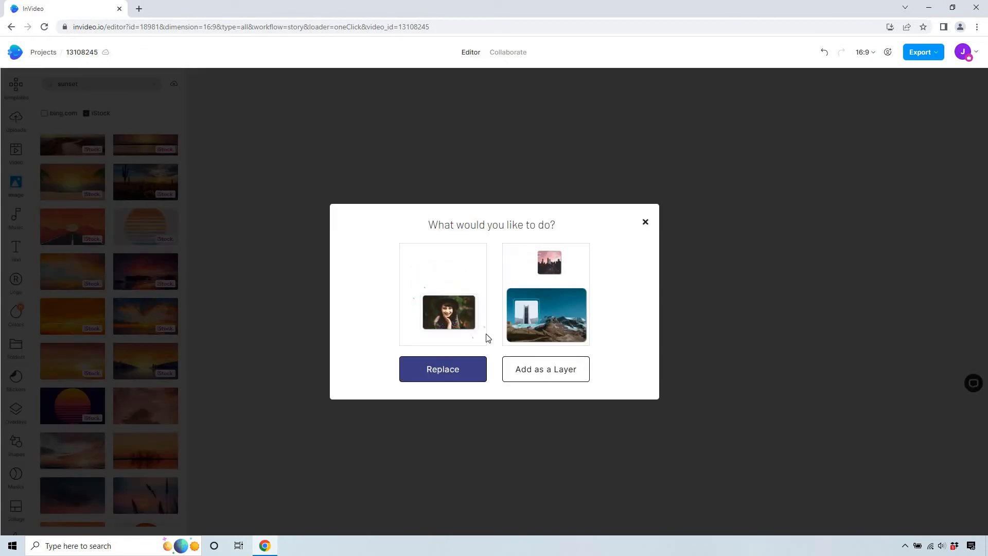
Change the third scene's title text to "The Most Beautiful Sunsets"
click(477, 121)
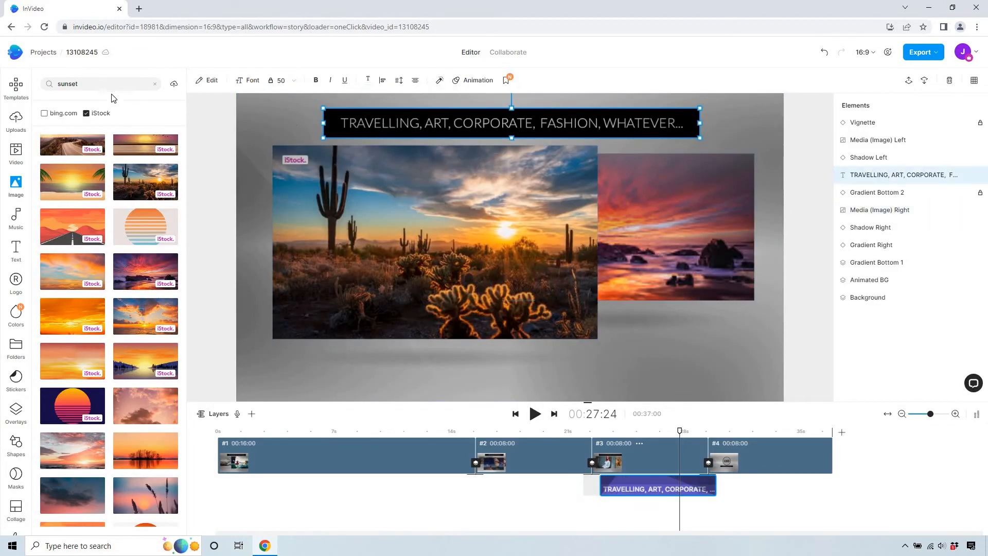
click(217, 83)
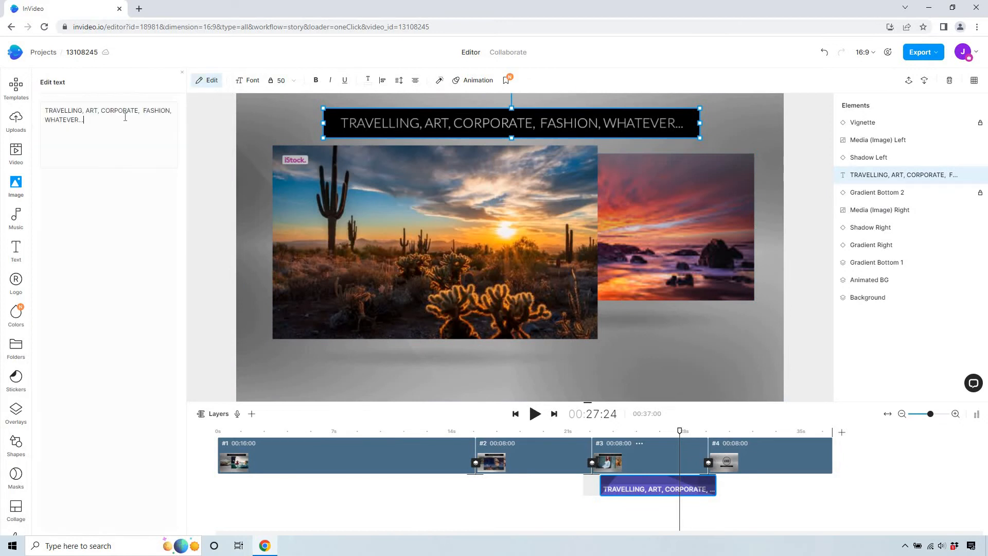
key(ctrl+a)
text(The Most Beautiful Sunsets)
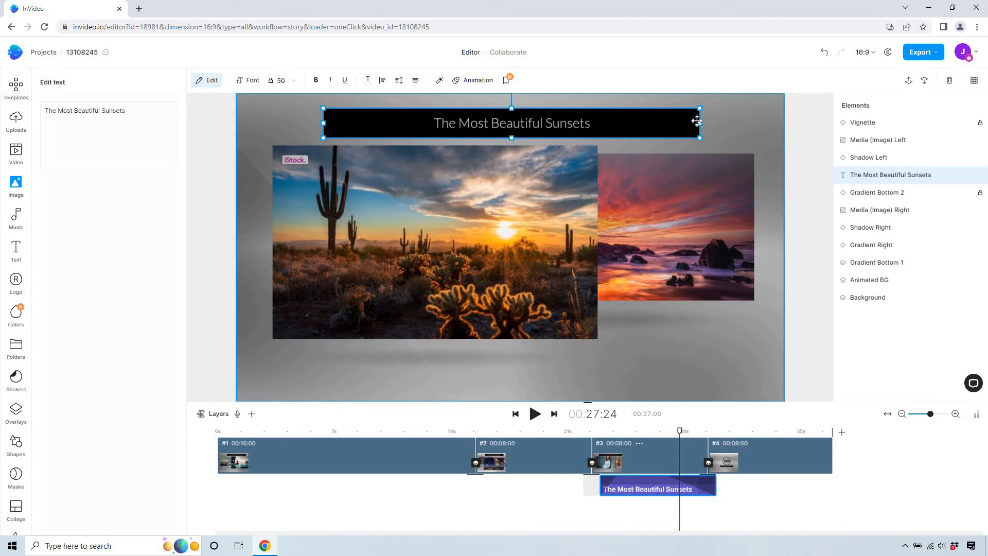
Narrow the third scene's title box from both sides so it fits the shorter text more closely
drag(698, 121, 616, 115)
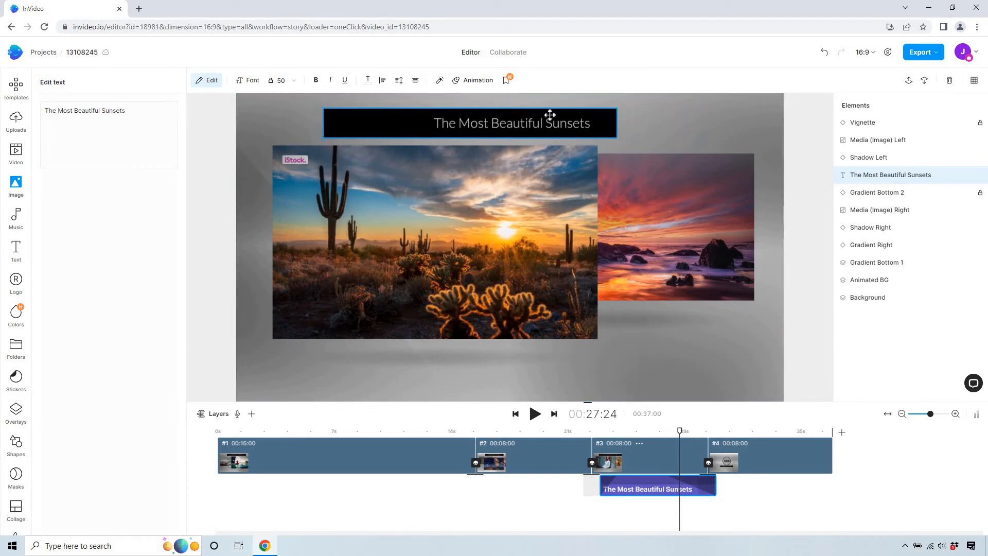
drag(346, 121, 366, 125)
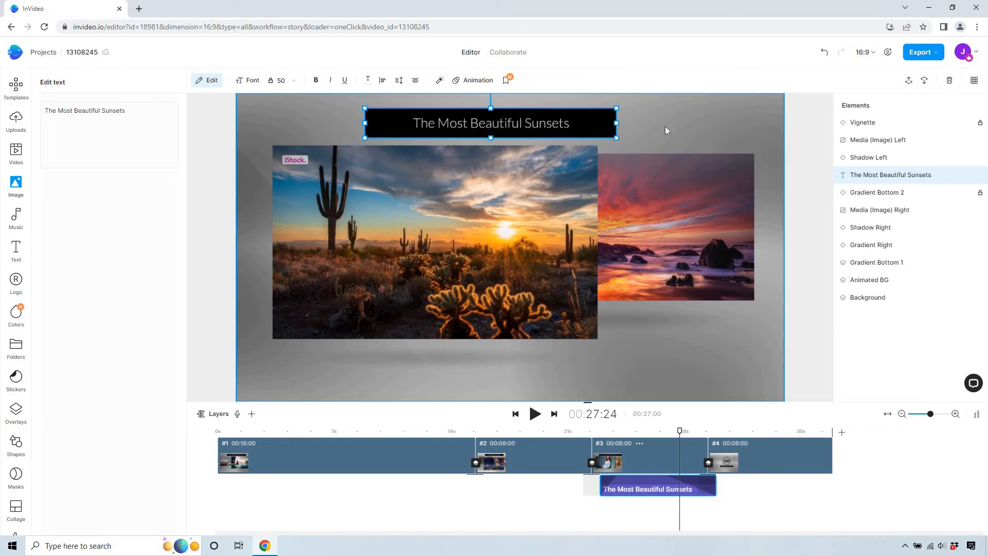
click(707, 318)
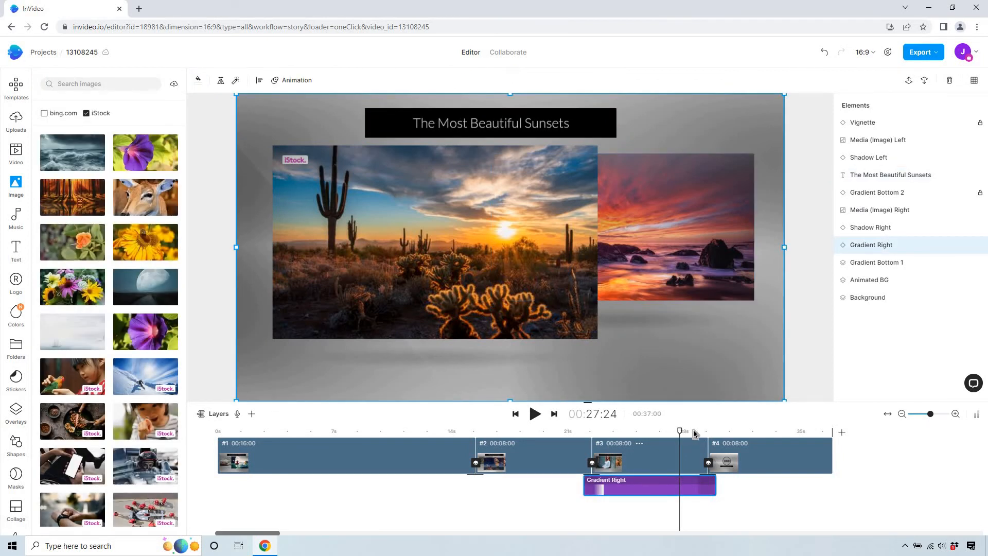
drag(694, 434, 825, 435)
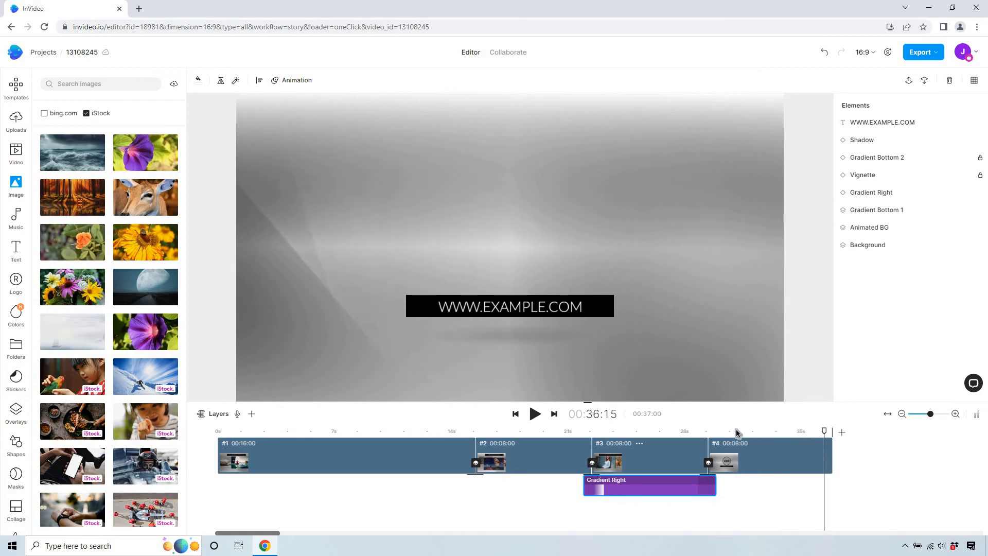
mouse_move(736, 433)
mouse_down()
mouse_move(725, 432)
mouse_move(747, 432)
mouse_up()
click(790, 453)
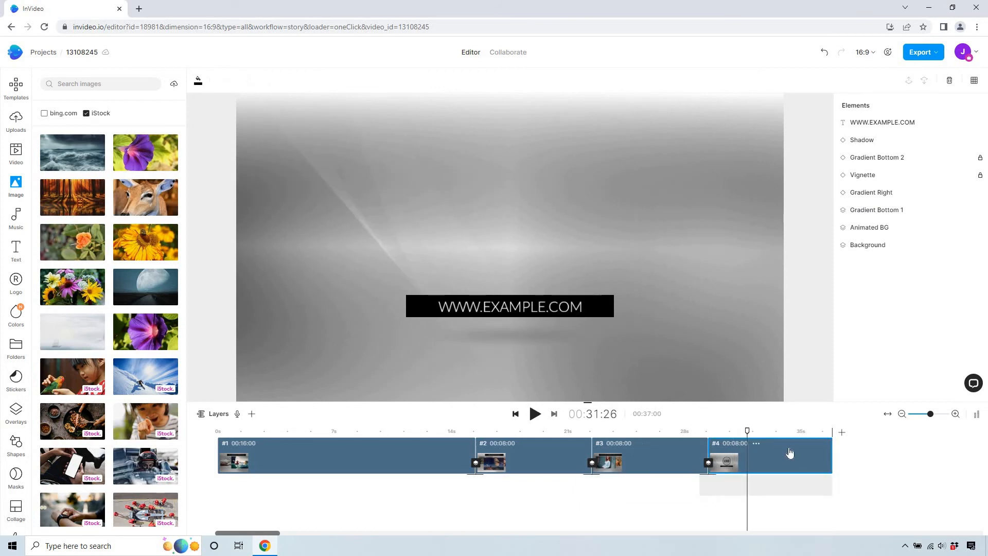
click(950, 82)
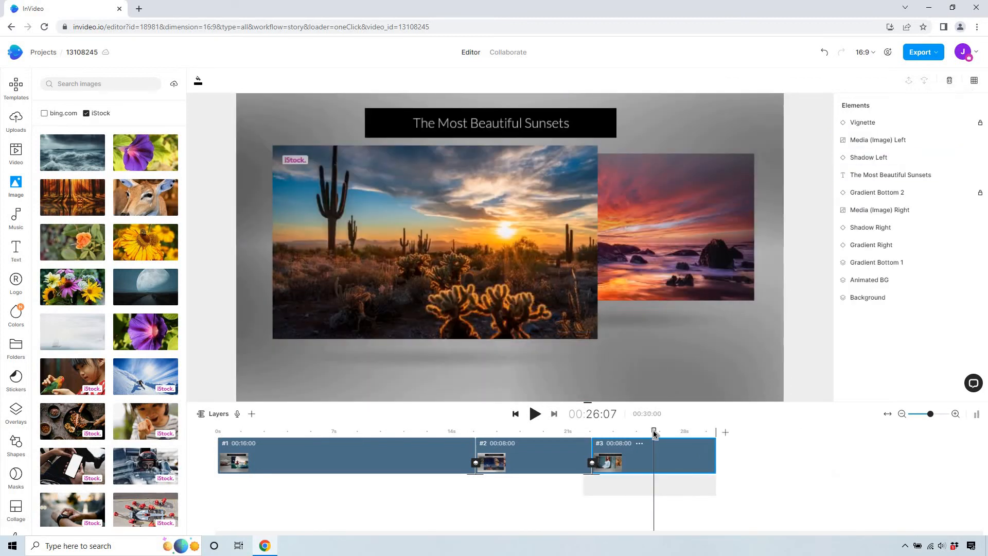
Play the whole video from the start to review all three scenes
click(464, 448)
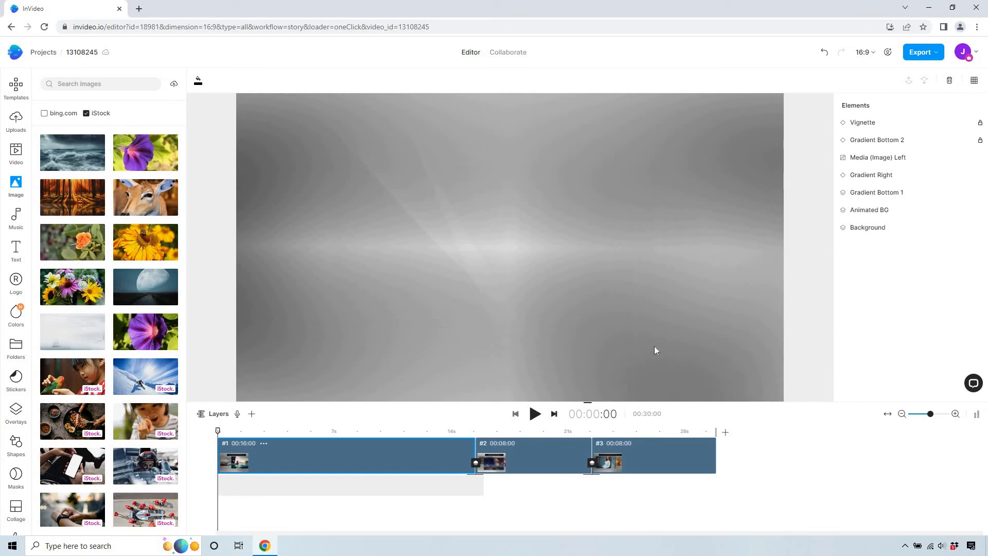
click(534, 414)
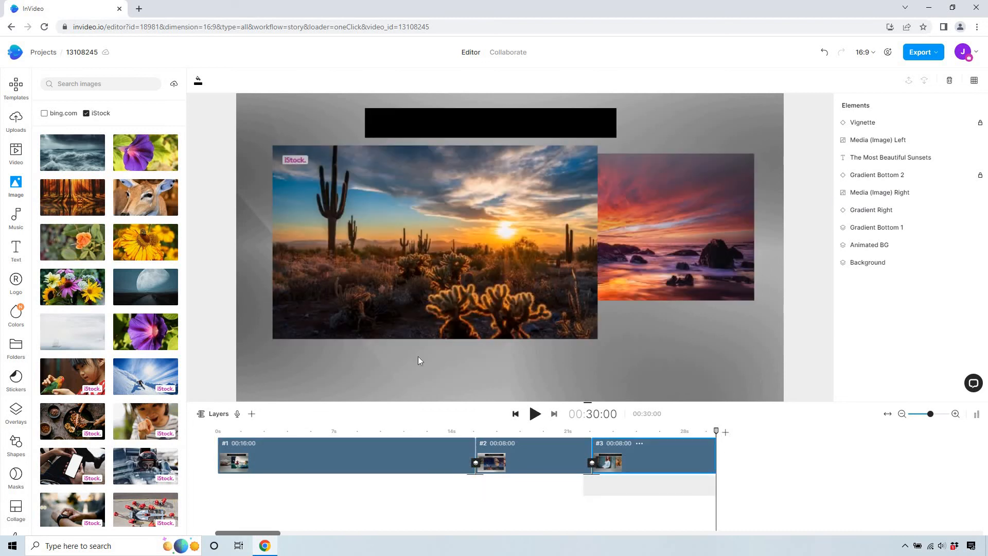
Trim the first scene to 00:11:13, checking the playback into the second scene between trims
click(469, 453)
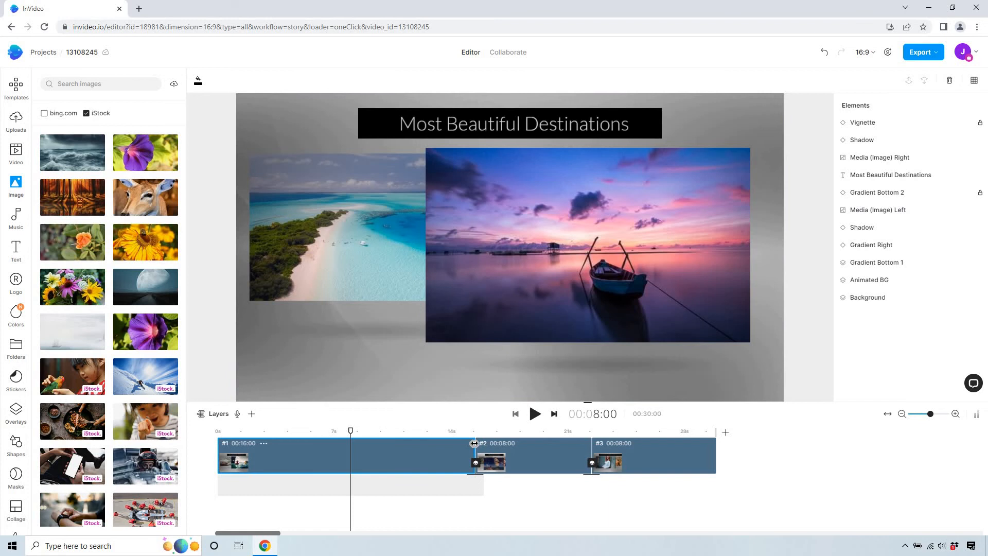
drag(467, 443, 418, 443)
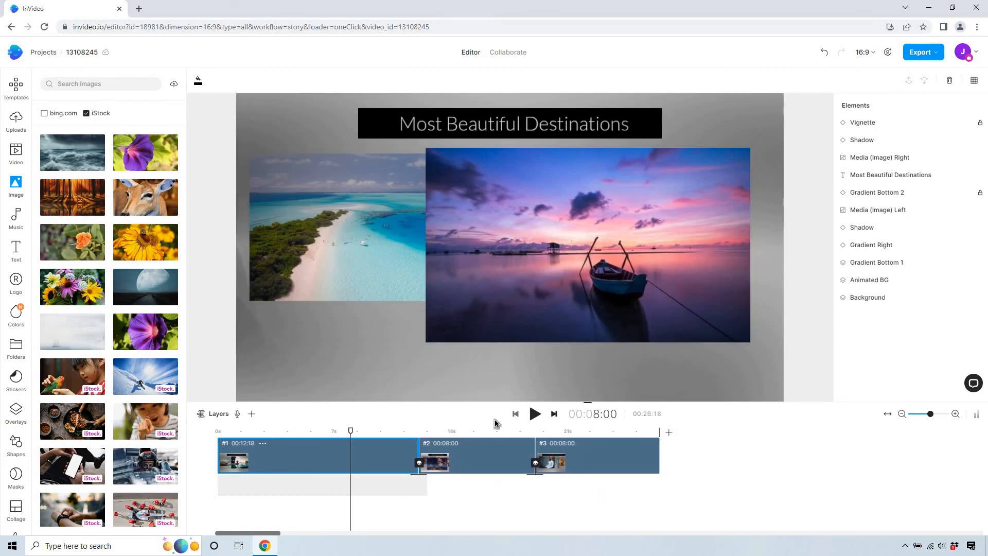
click(535, 414)
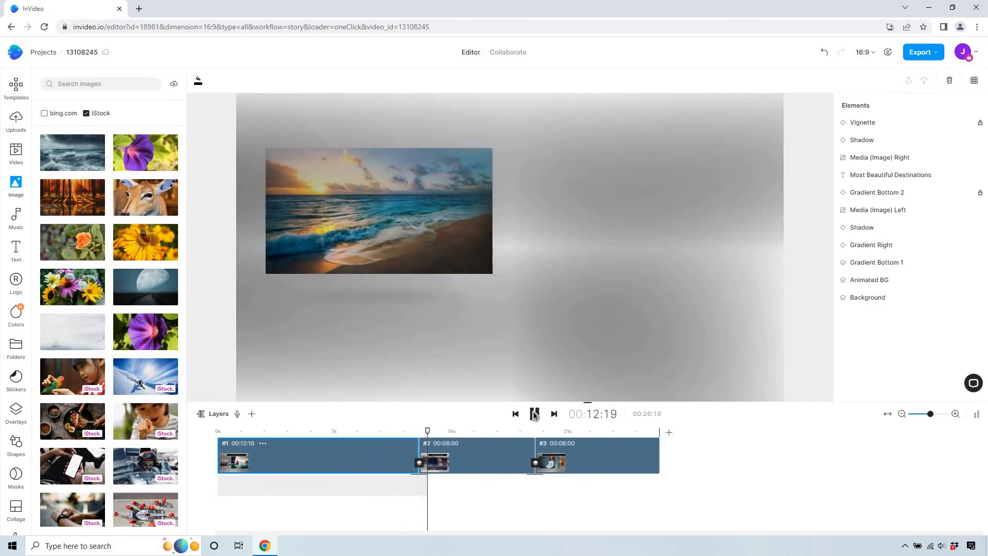
click(534, 414)
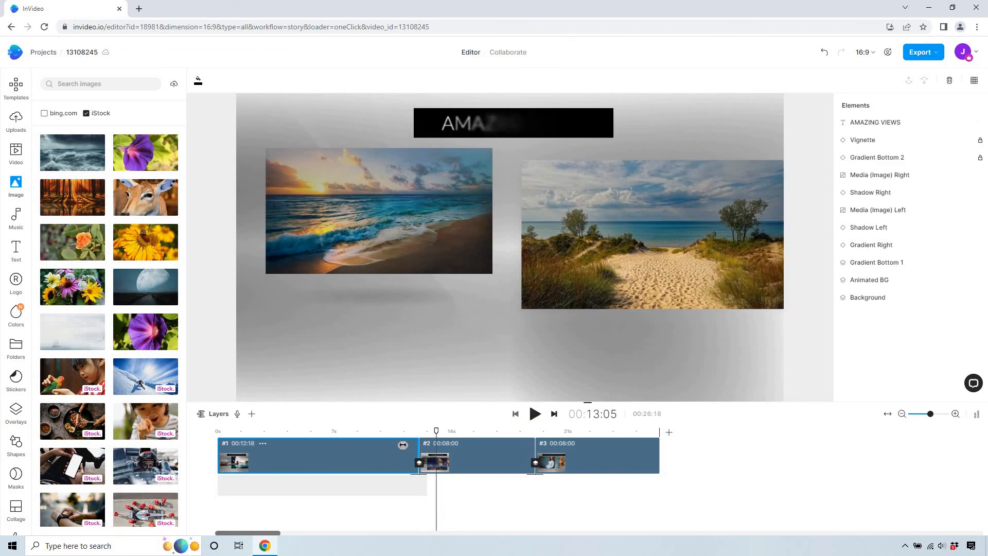
drag(403, 445, 398, 445)
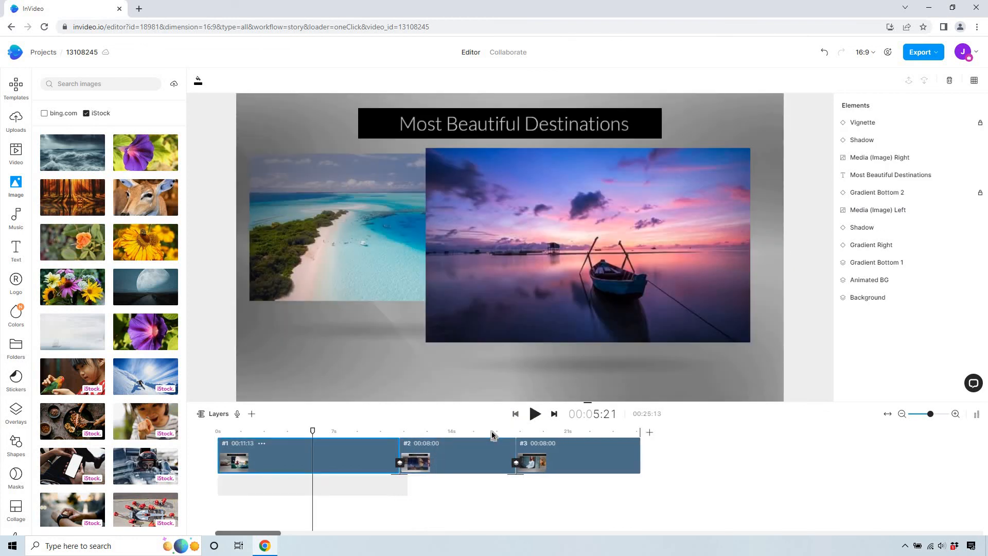